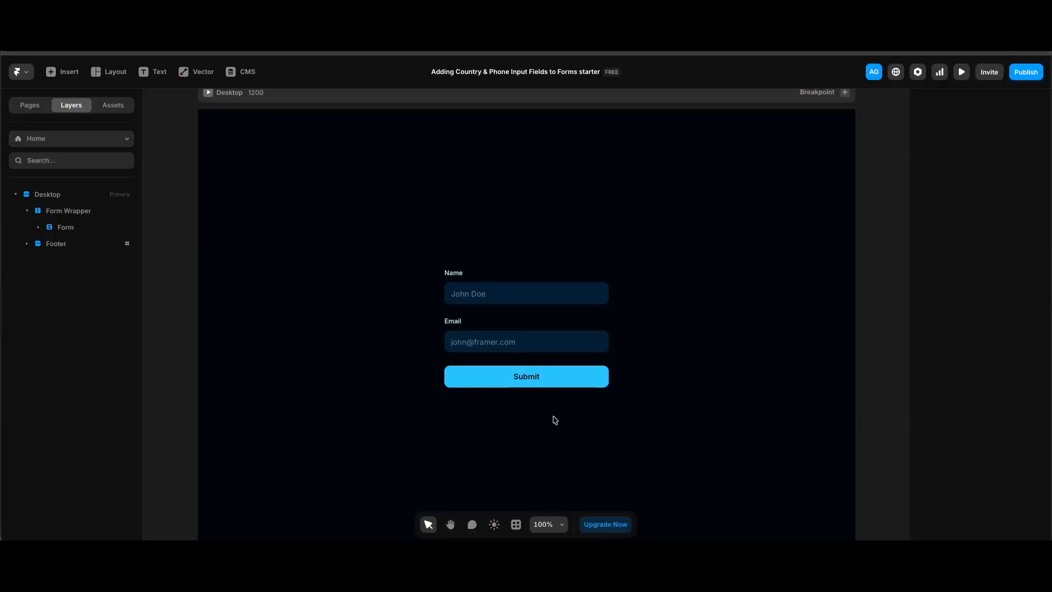
Step: Search the insertable elements for "form"
left_click(66, 76)
type("form")
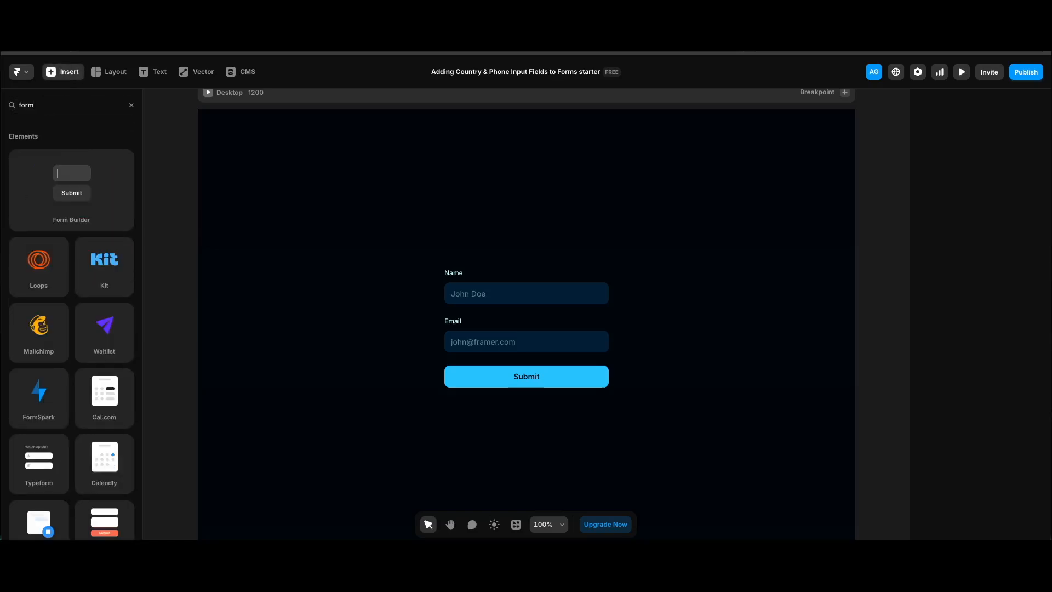
left_click(862, 414)
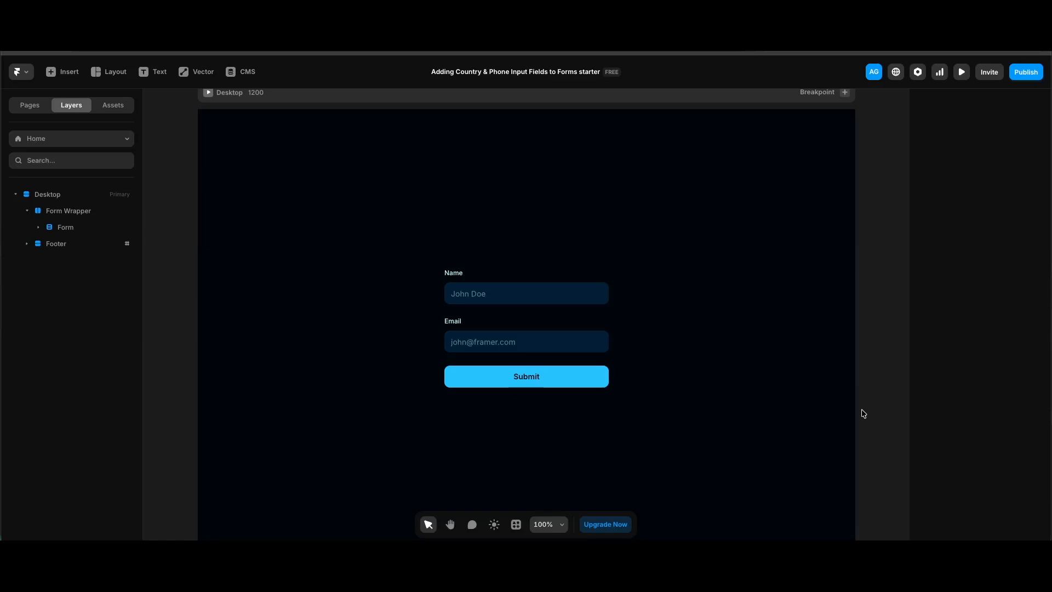
Step: Review the input and style settings of the form's Name input
left_click(571, 302)
scroll(983, 401, "down", 4)
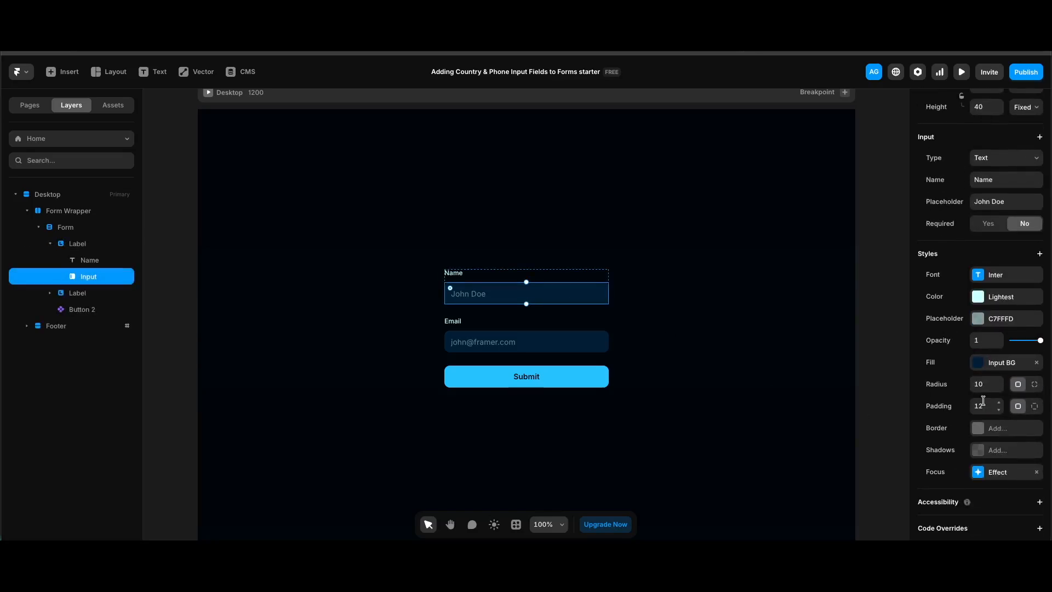
left_click(808, 376)
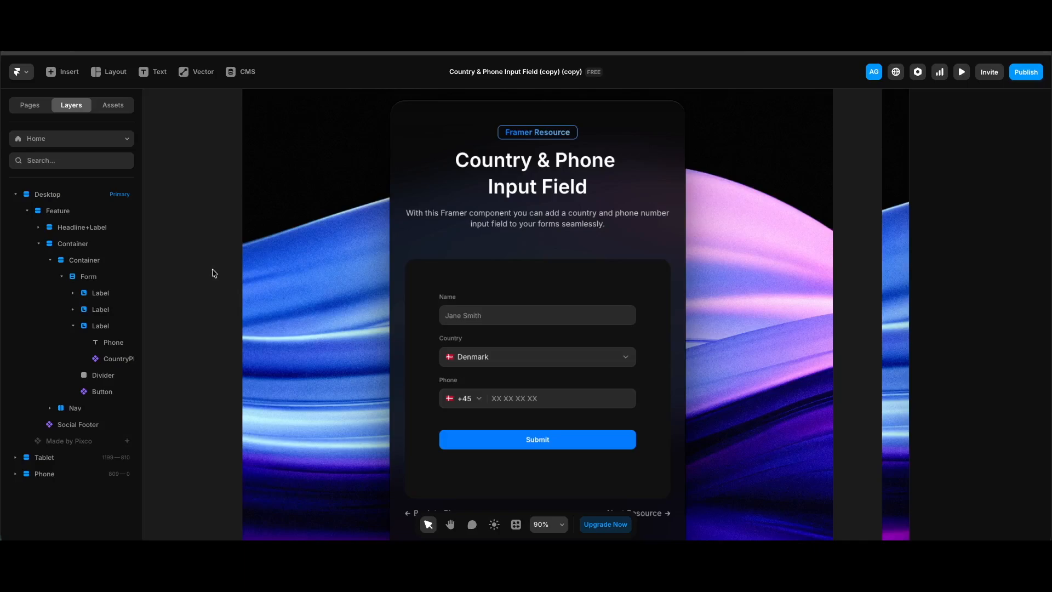
Step: Copy the Country field from the Country & Phone Input Field project into the starter project's form, directly above the Submit button
left_click(550, 354)
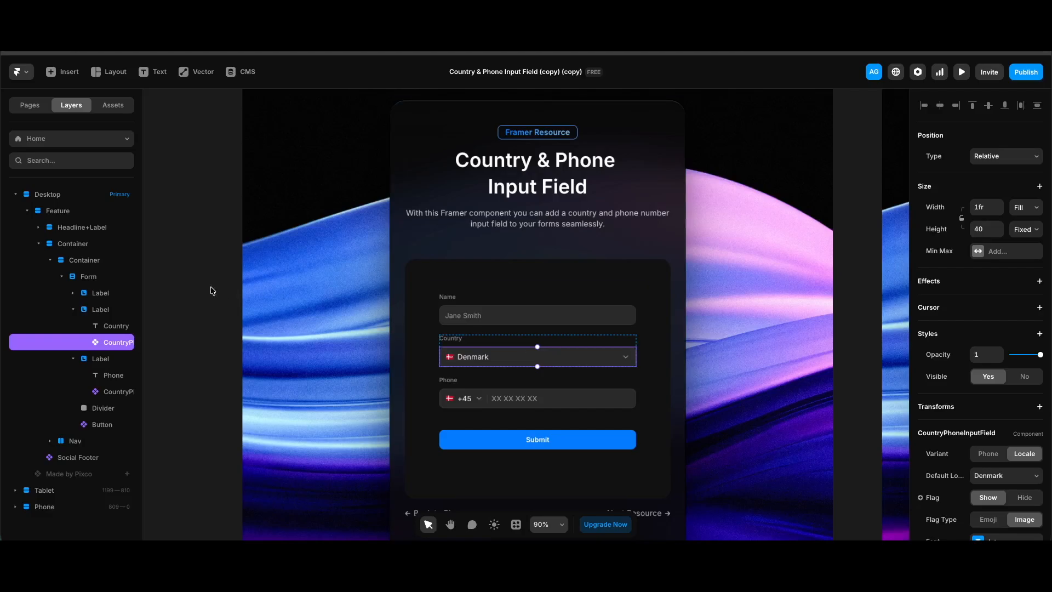
key("Escape")
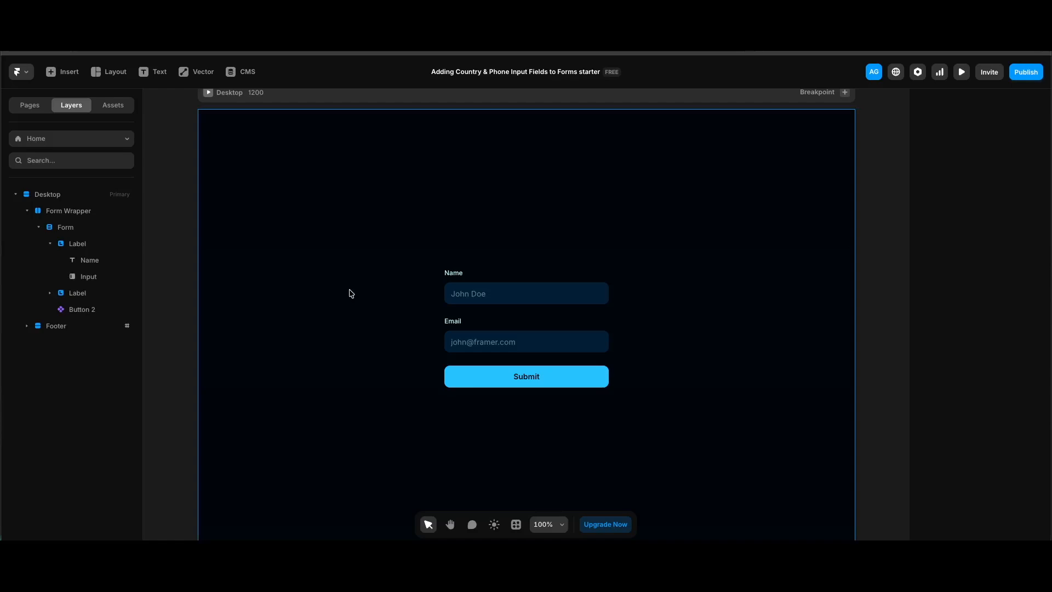
left_click(85, 227)
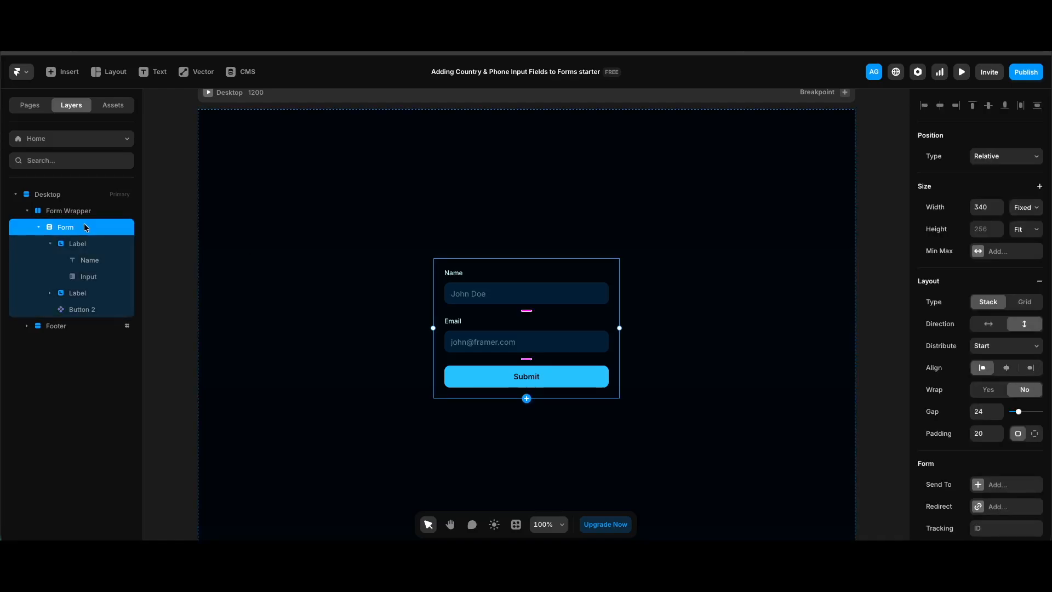
key("ctrl+v")
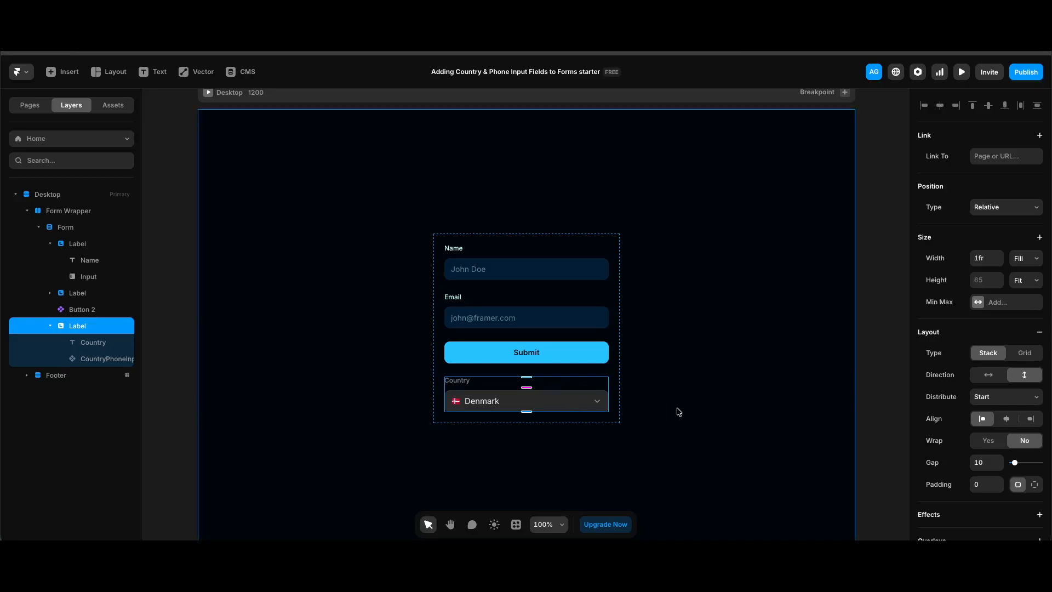
key("Up")
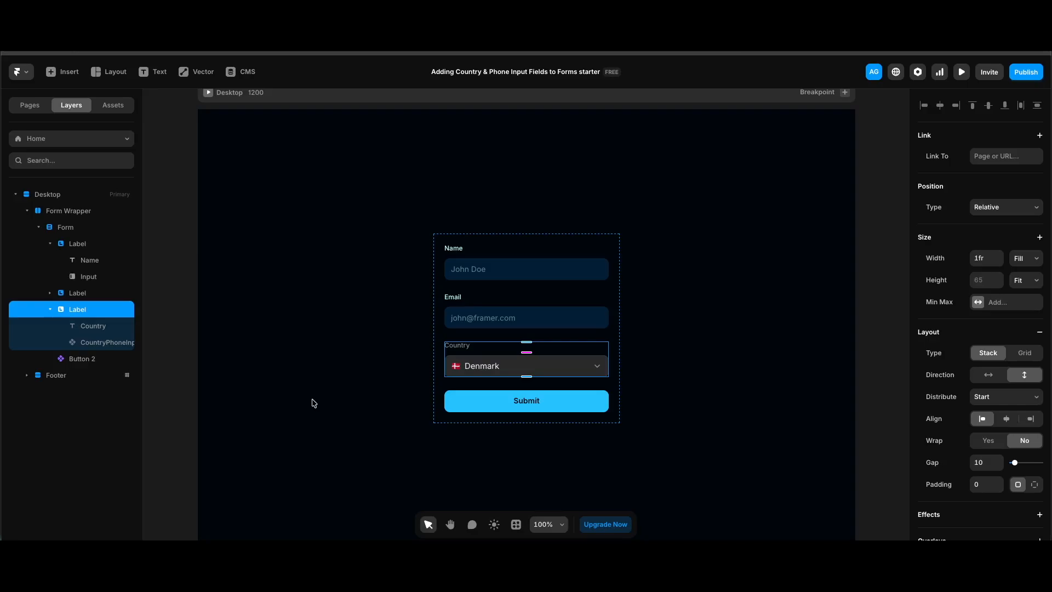
Step: Set the text color of the form's Country label to the Lightest style
left_click(115, 329)
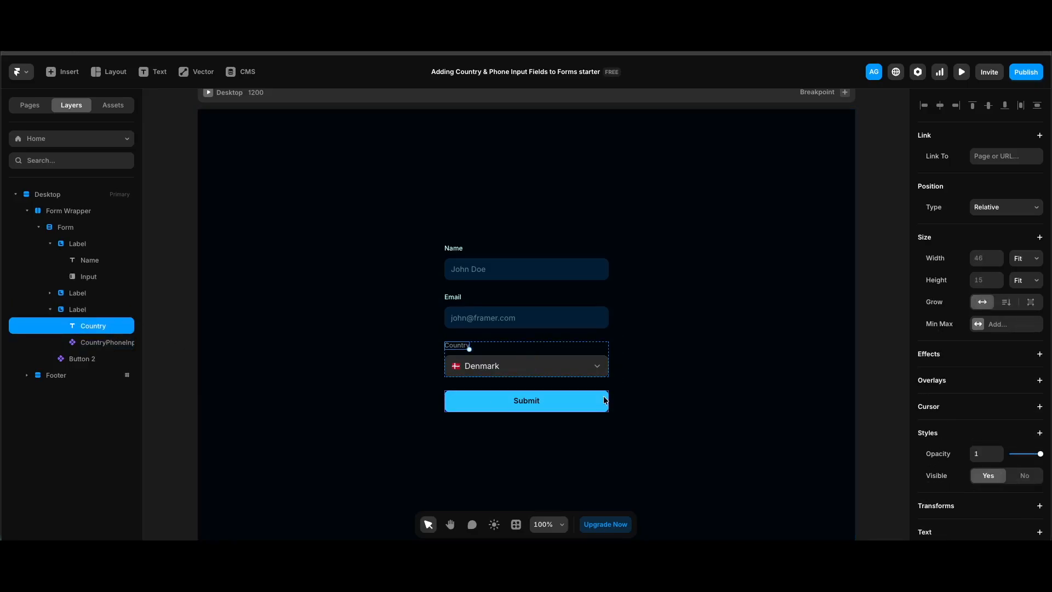
scroll(1006, 286, "down", 6)
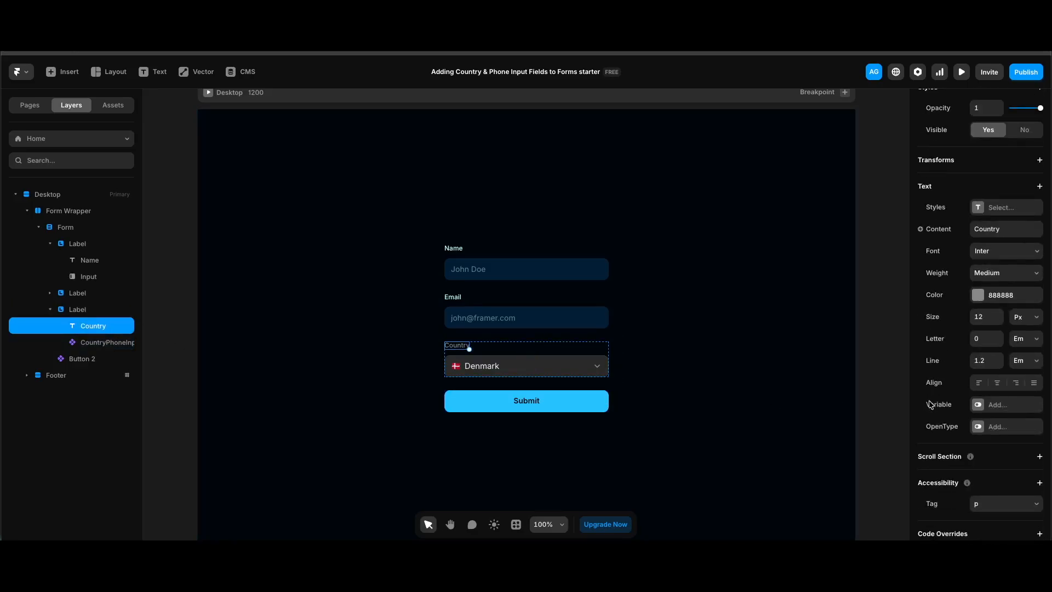
left_click(1006, 294)
left_click(855, 418)
Step: Set the country input component's text color to Lightest and its fill to Input BG
left_click(566, 367)
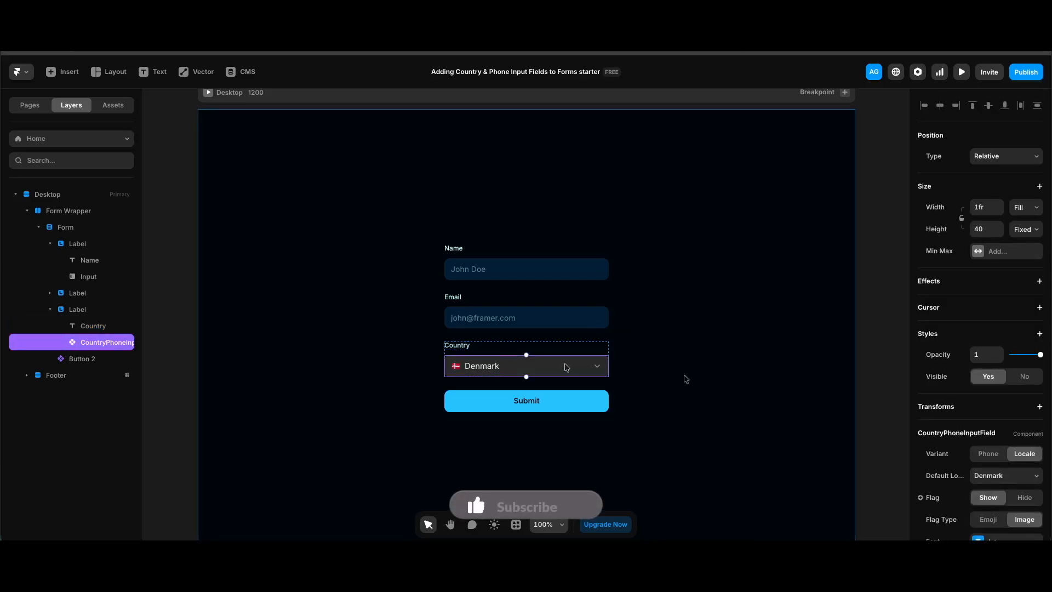
scroll(980, 428, "down", 3)
left_click(986, 415)
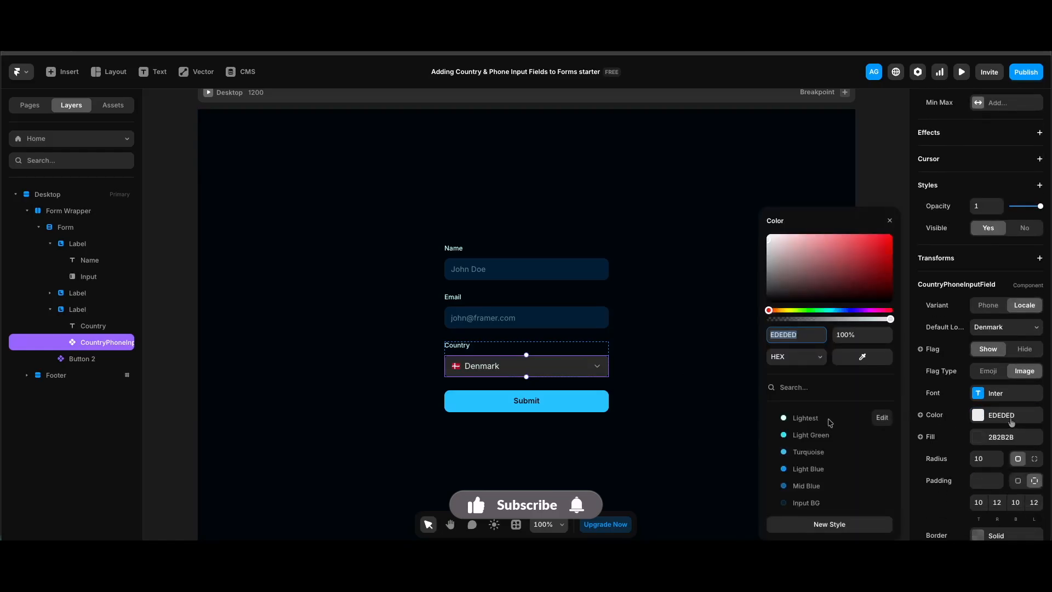
left_click(1002, 437)
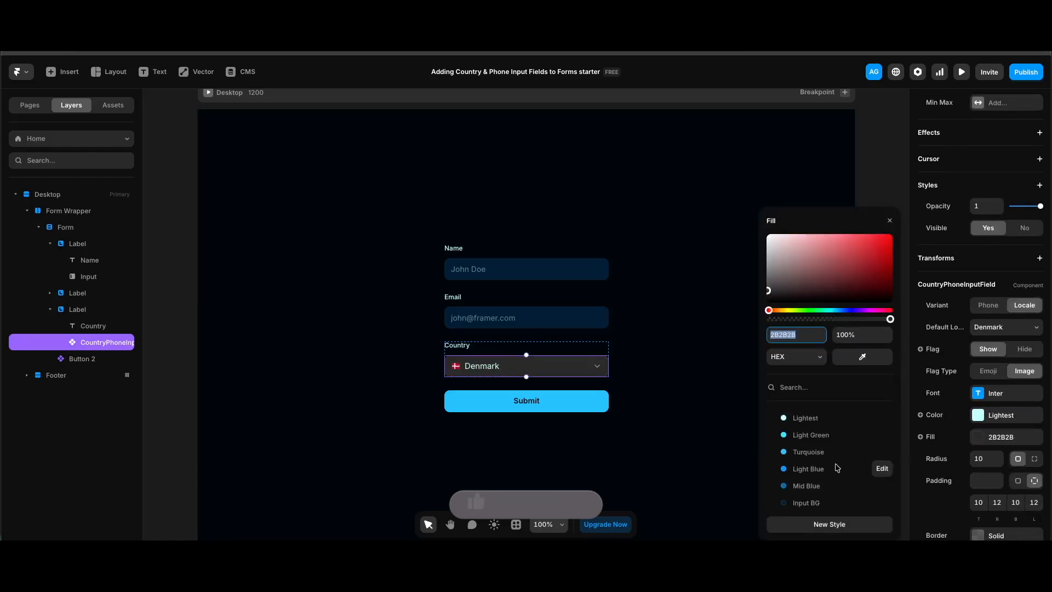
left_click(816, 449)
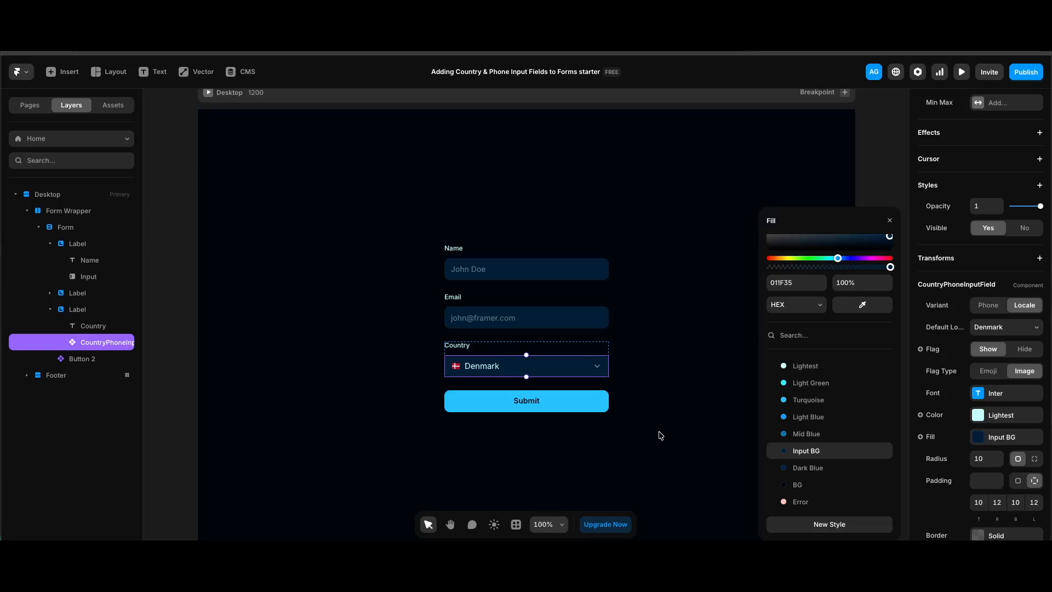
Step: Set the country input's default locale to Turkey
left_click(998, 330)
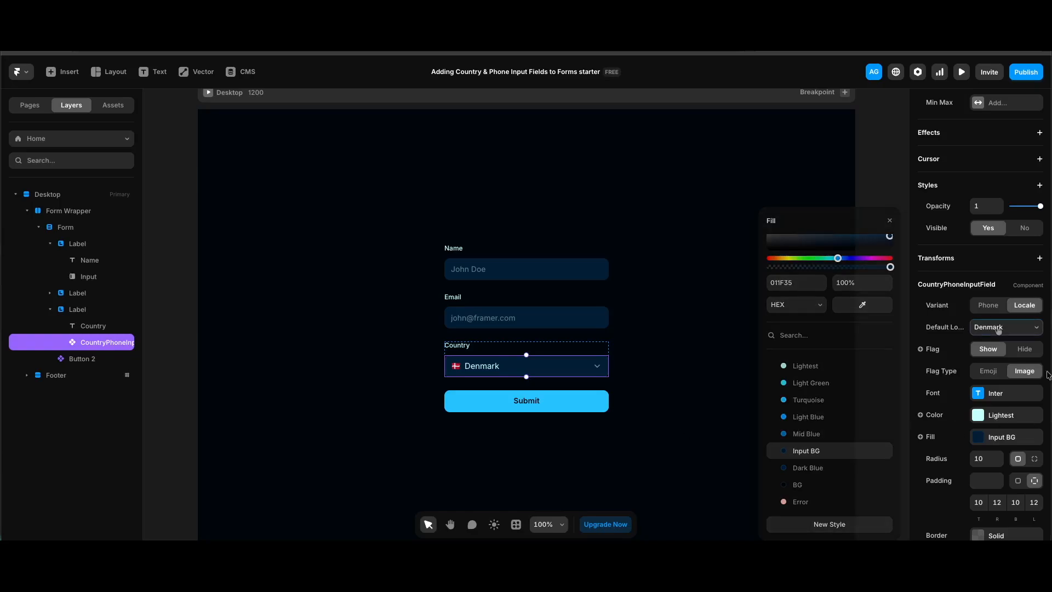
left_click(998, 327)
type("tur")
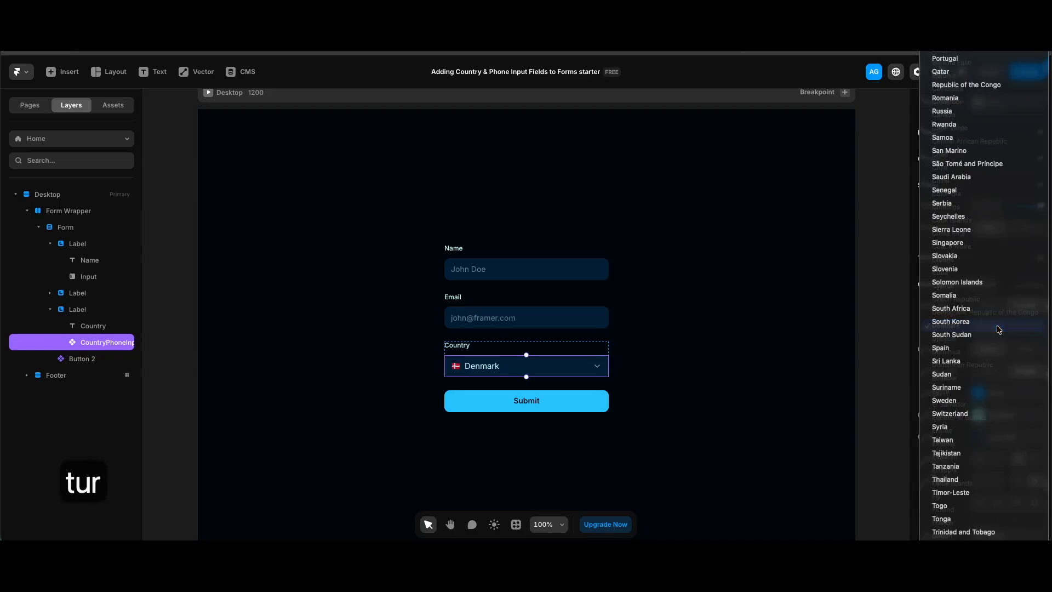
key("Return")
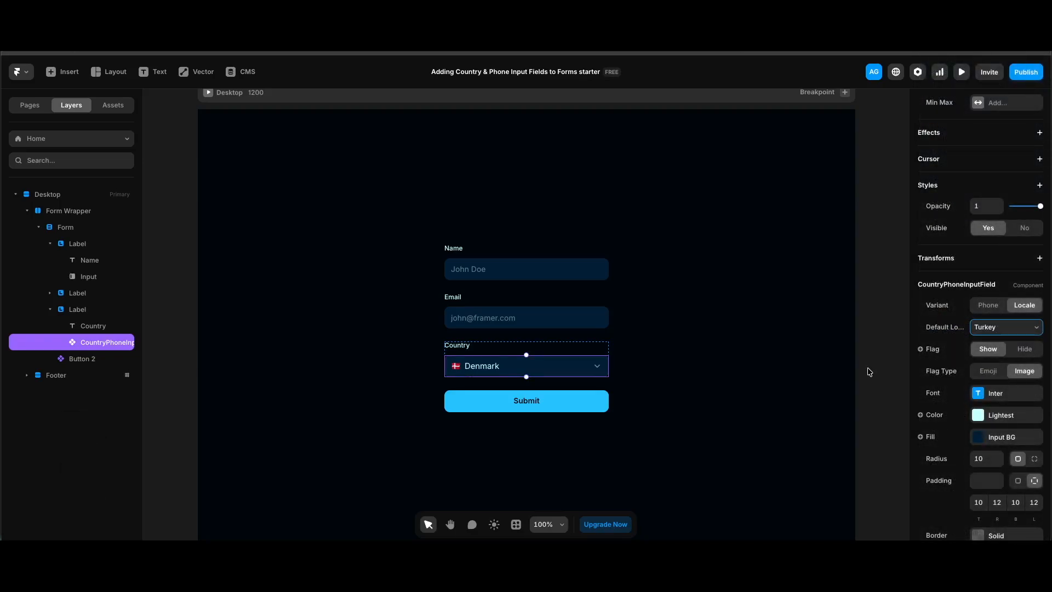
left_click(870, 372)
Step: Preview the page and check the opened country dropdown, then return to the canvas
key("super+p")
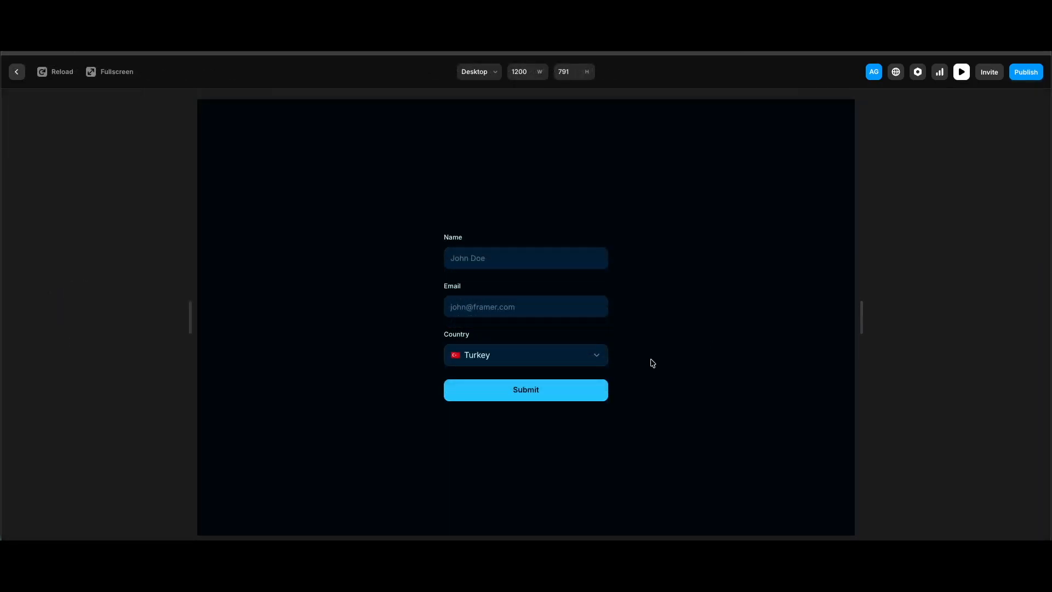
left_click(591, 363)
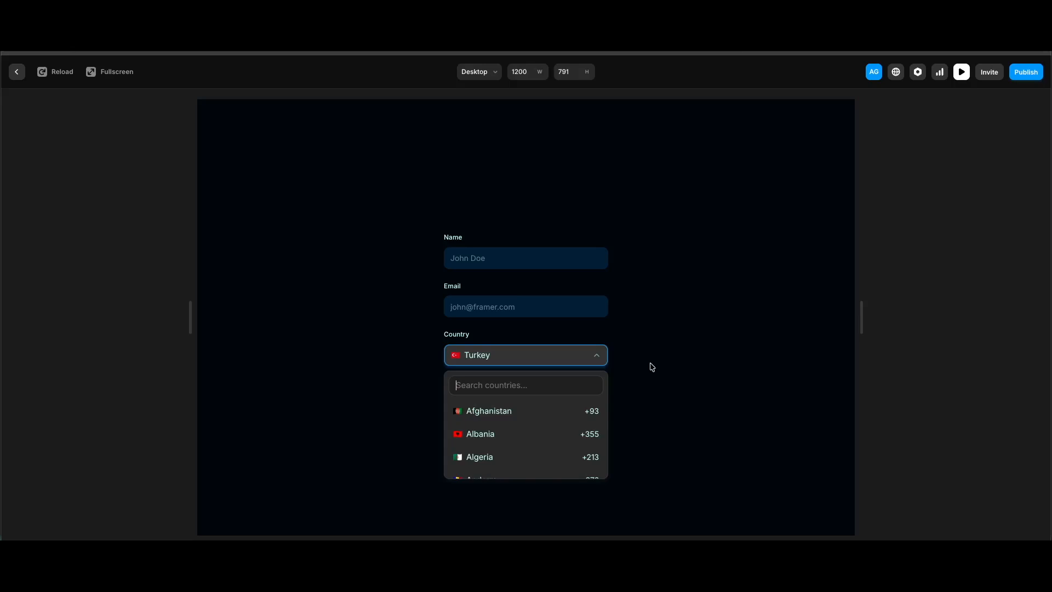
key("Escape")
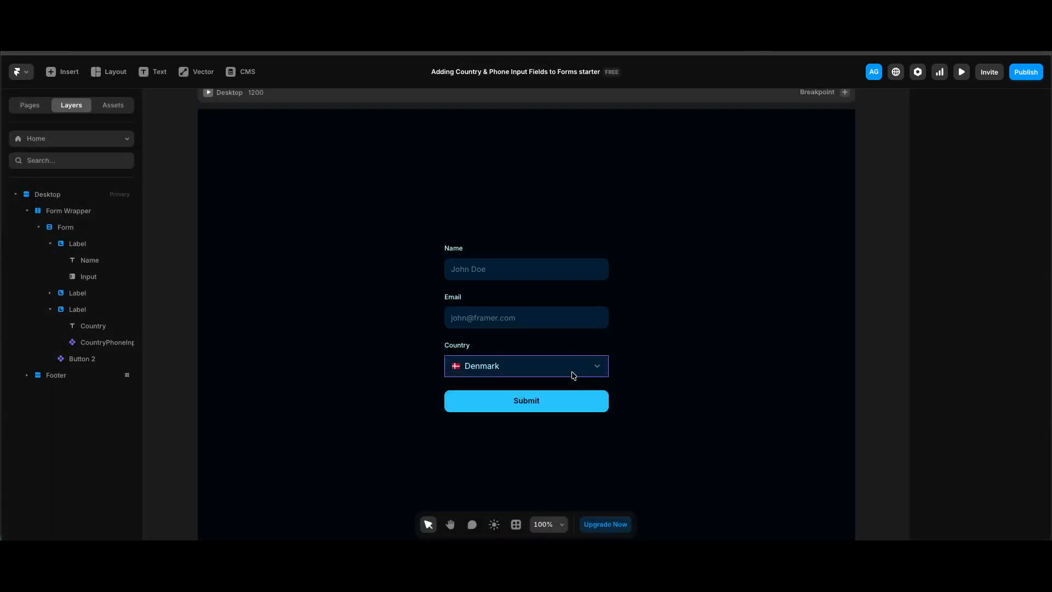
Step: Set the country input's focus fill to the Input BG style
left_click(573, 375)
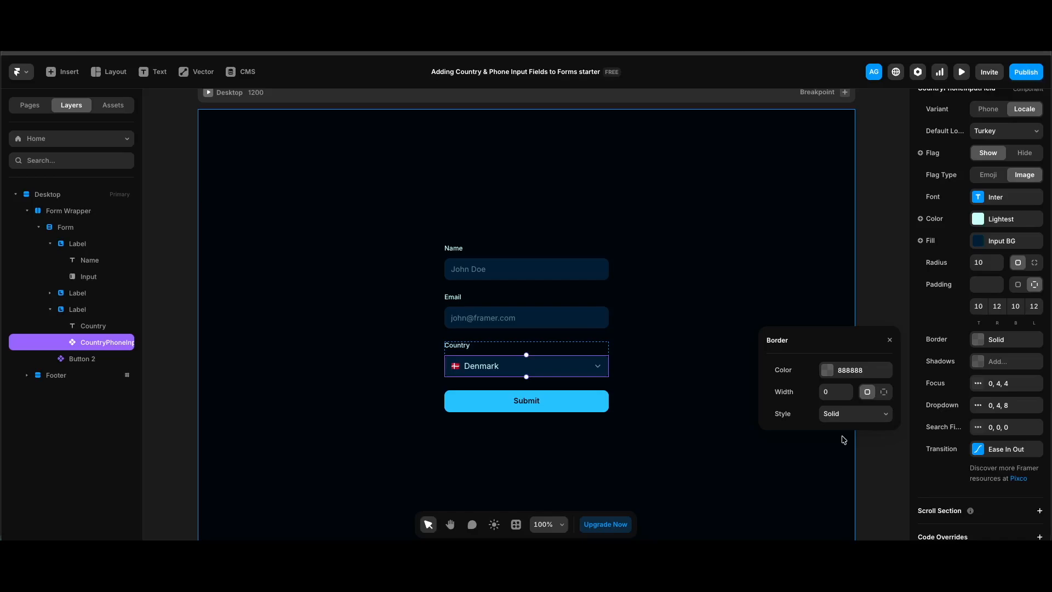
left_click(1008, 387)
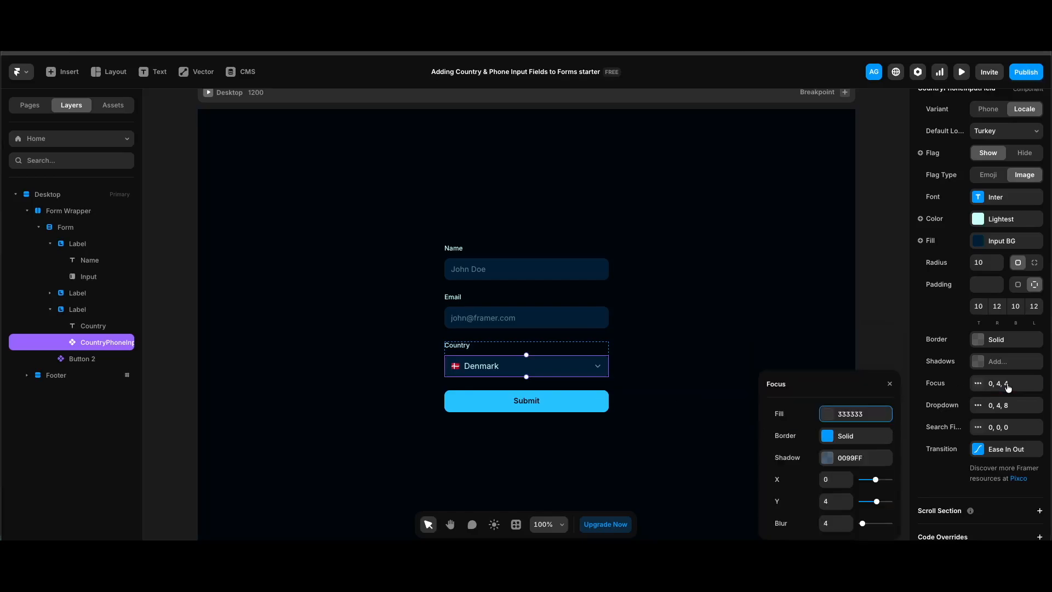
left_click(863, 414)
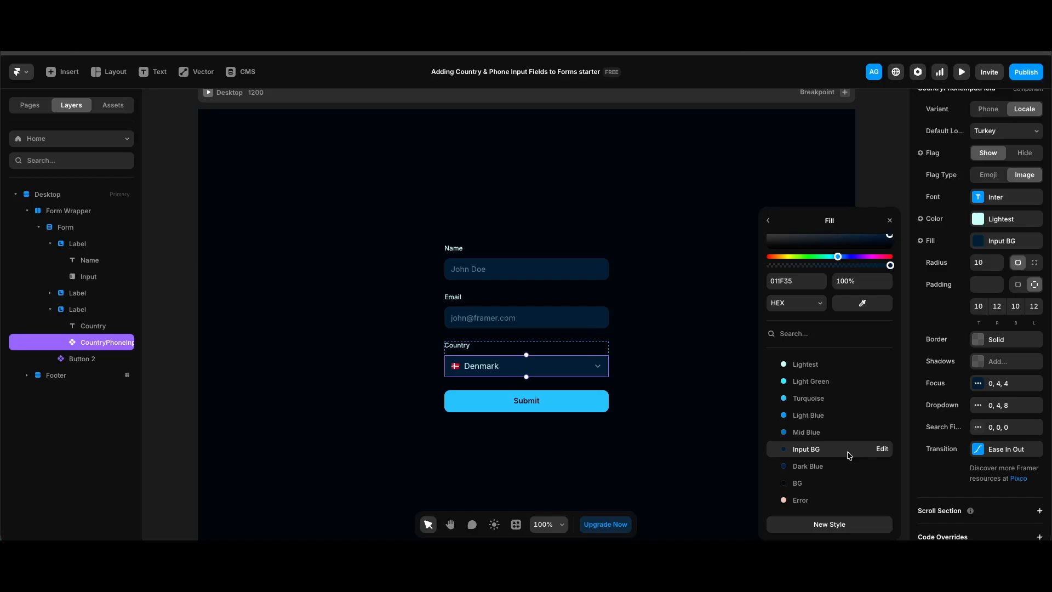
Step: Set the fill of the country input's dropdown to the Input BG style
left_click(998, 406)
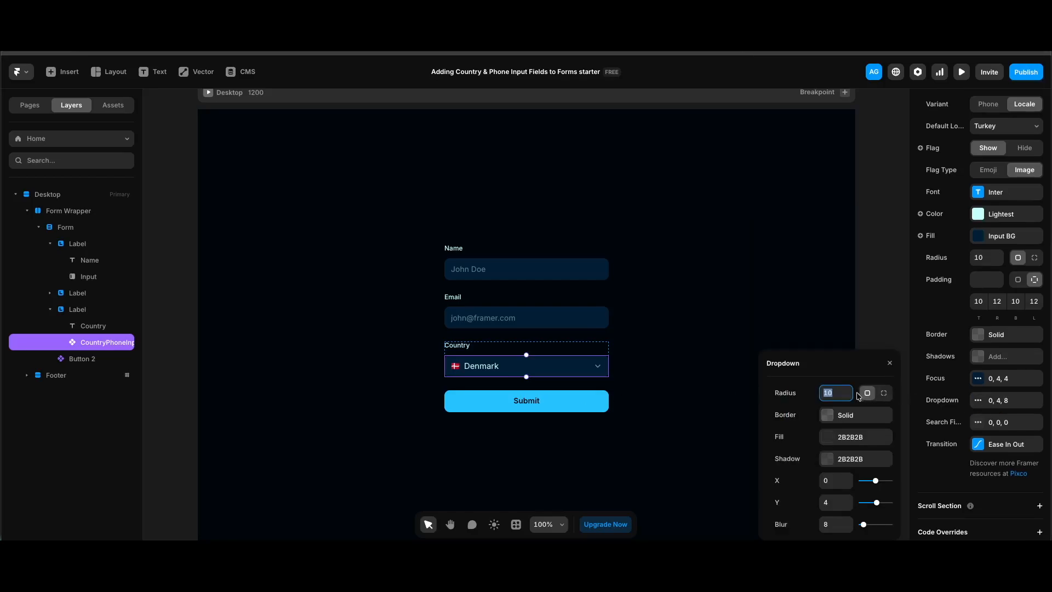
left_click(852, 415)
left_click(767, 405)
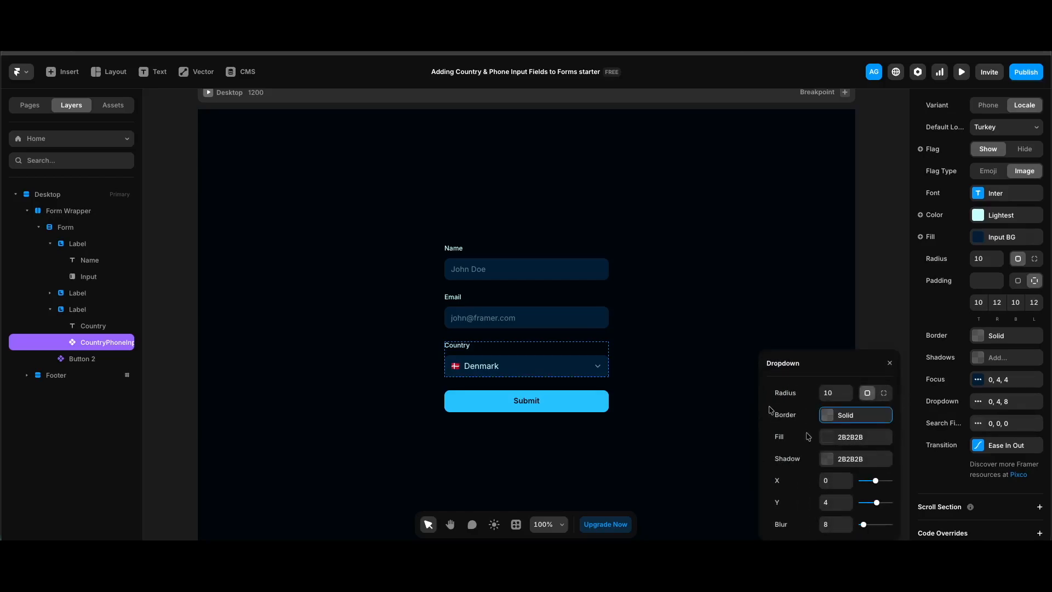
left_click(855, 437)
left_click(816, 449)
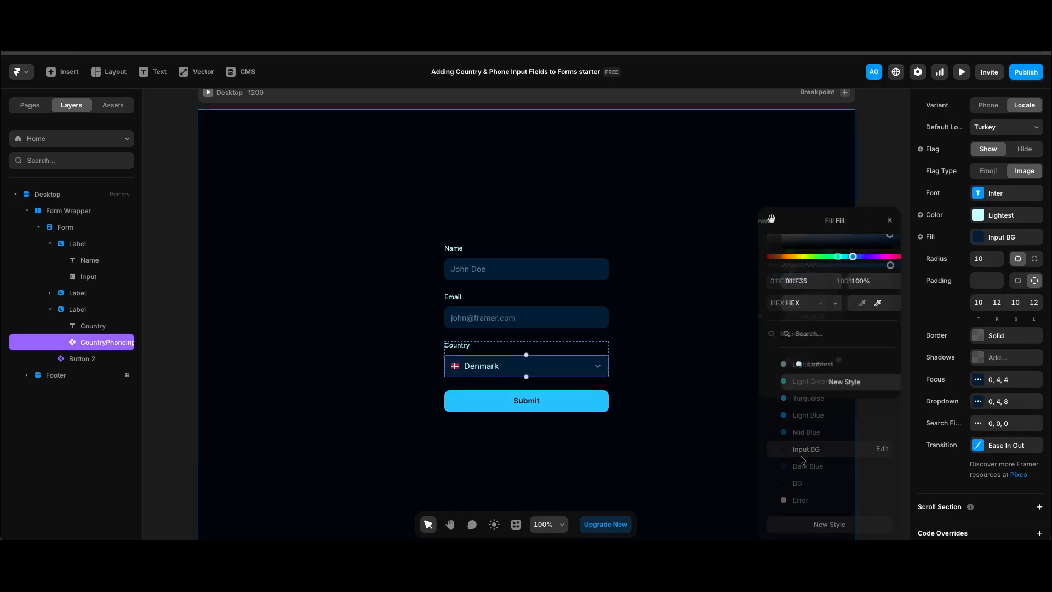
left_click(768, 220)
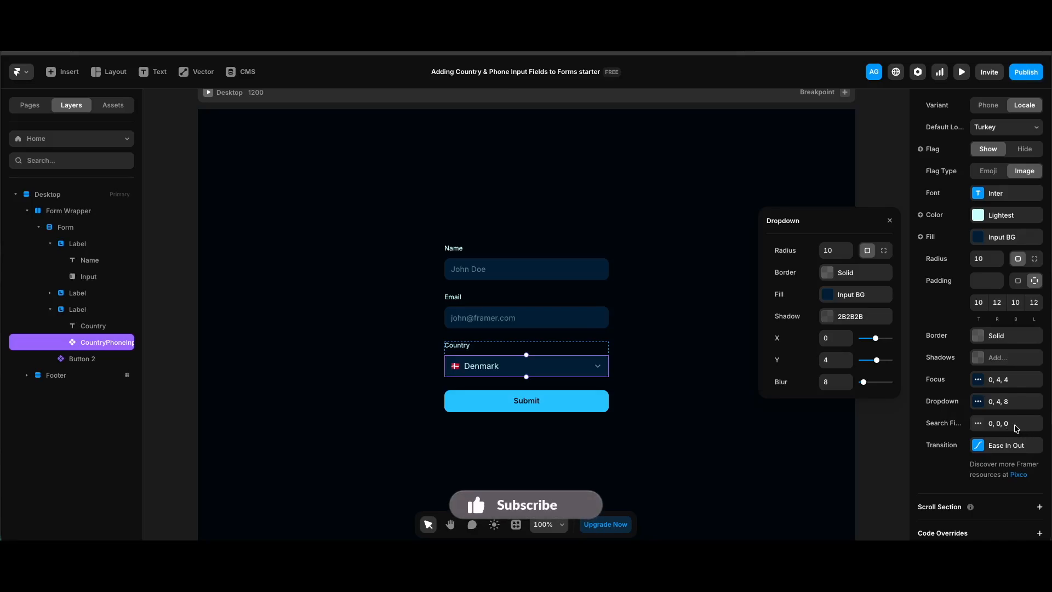
Step: Set the fill of the country dropdown's search field to the BG color at 60% opacity
left_click(1015, 429)
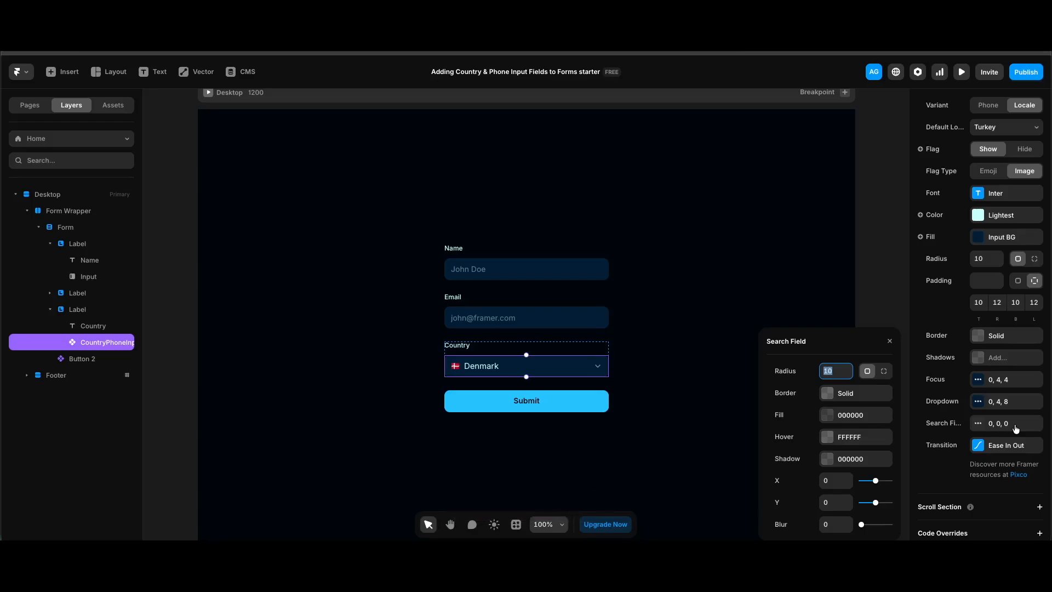
left_click(850, 393)
left_click(769, 422)
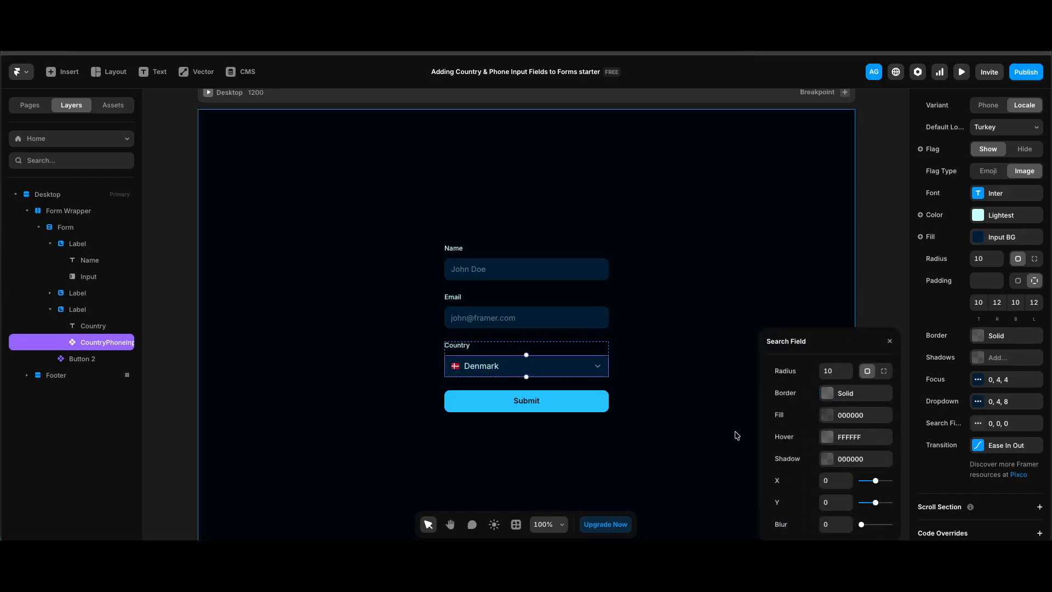
left_click(858, 417)
scroll(856, 421, "down", 2)
left_click(810, 483)
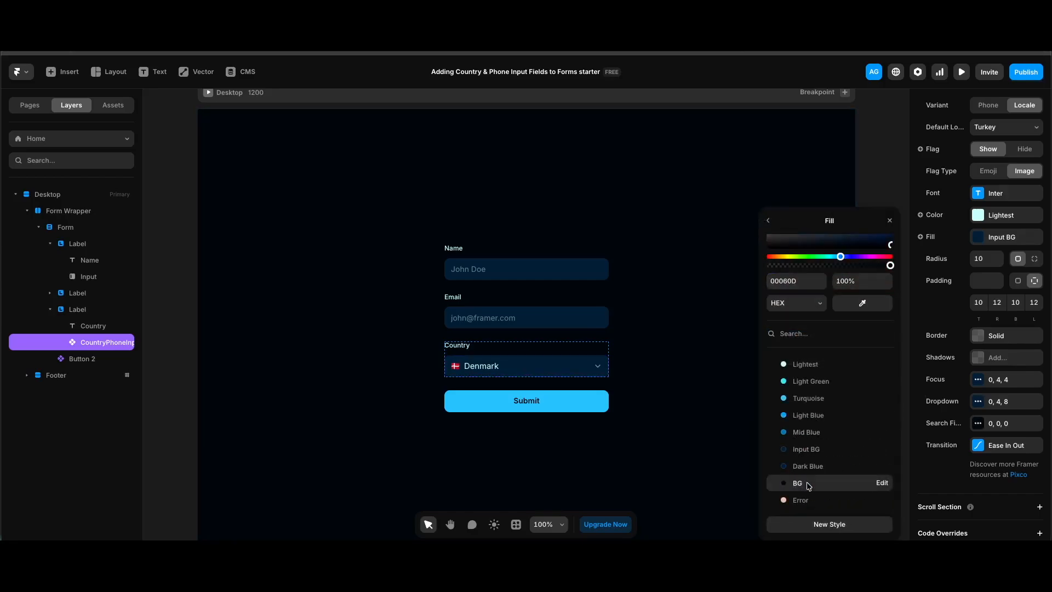
left_click(852, 282)
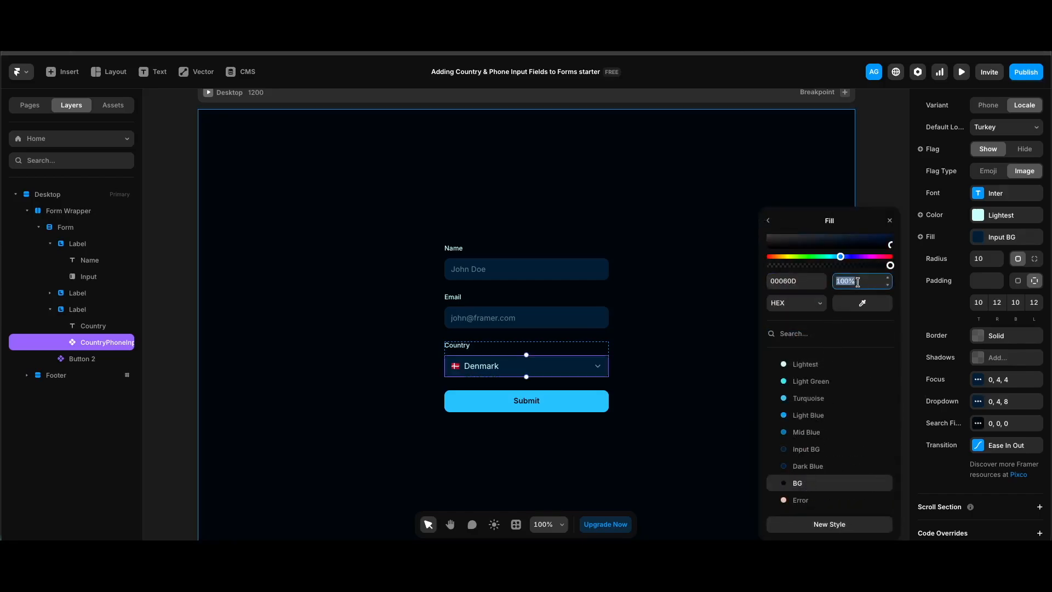
type("60")
key("Return")
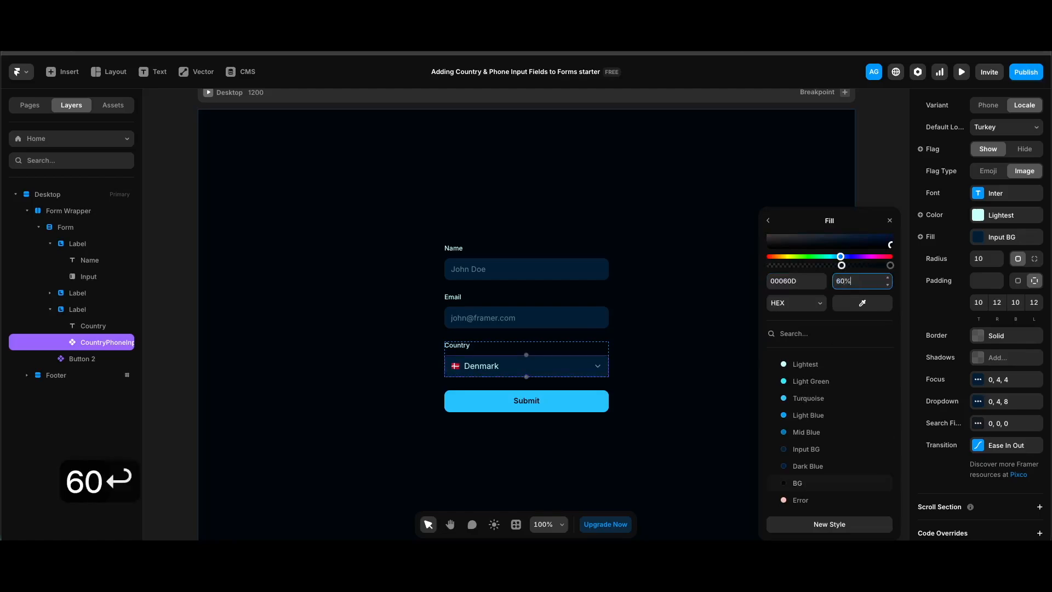
Step: Set the search field's hover color to Lightest at 5% opacity
left_click(858, 439)
left_click(828, 418)
left_click(865, 334)
type("5")
key("Return")
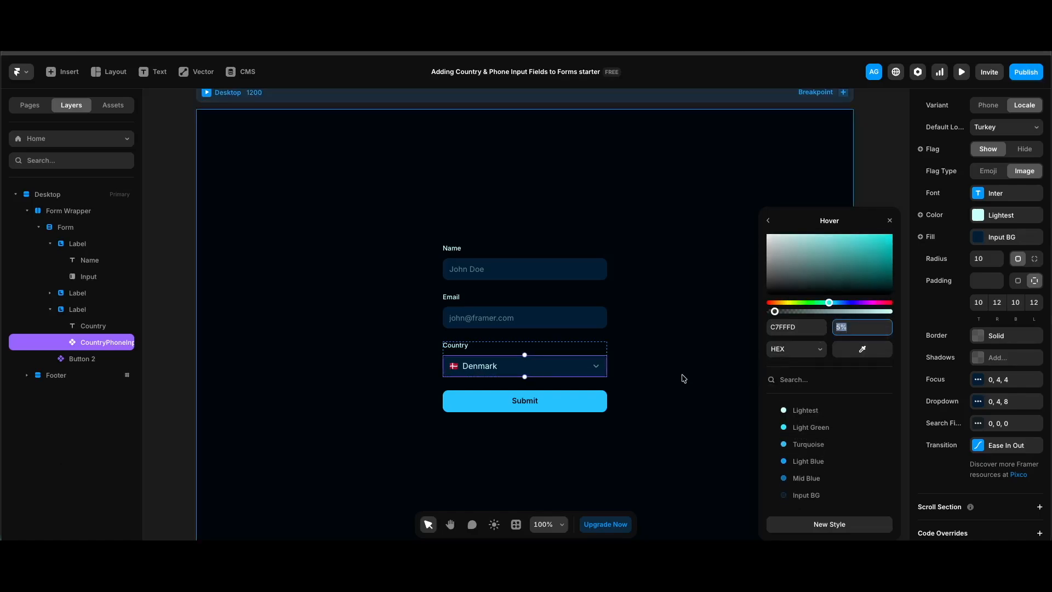
Step: Preview the page and open the country dropdown to check its restyled list and search field
key("super+p")
left_click(570, 358)
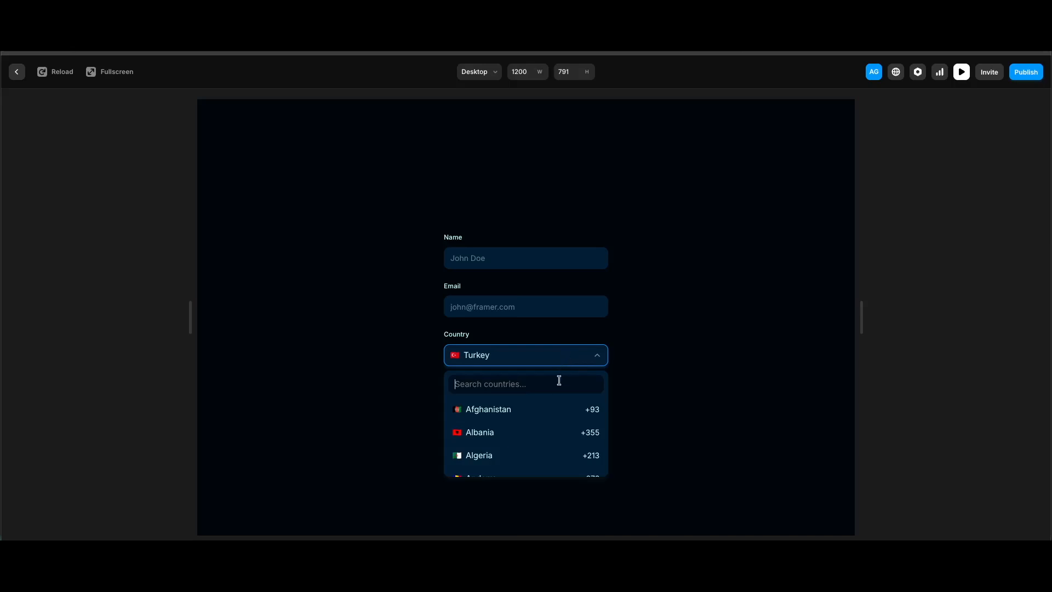
Step: Browse the country dropdown's list and search it for "Tur"
scroll(551, 433, "down", 2)
scroll(552, 434, "down", 2)
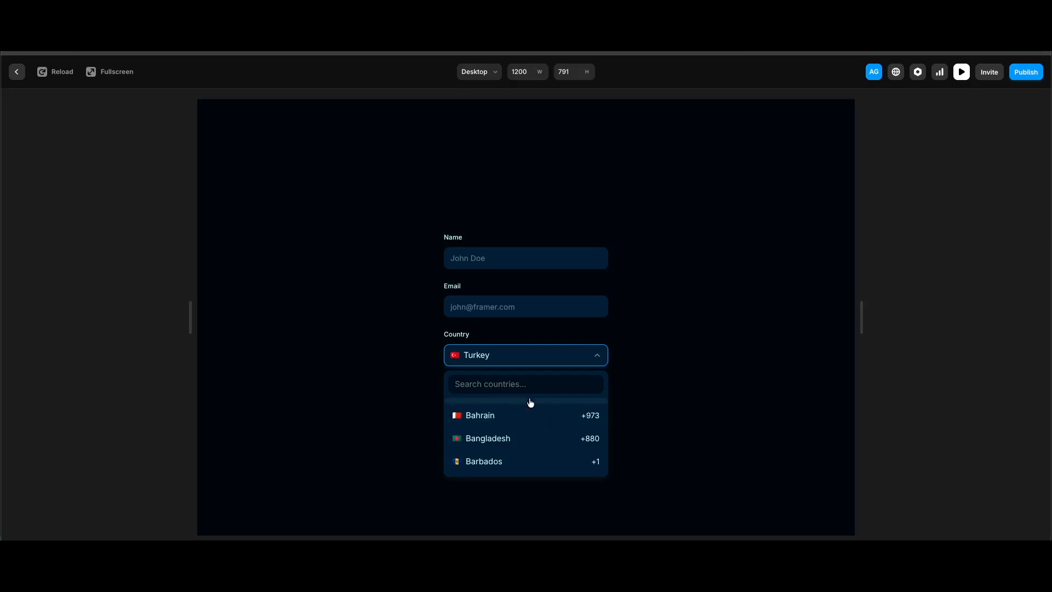
type("Tur")
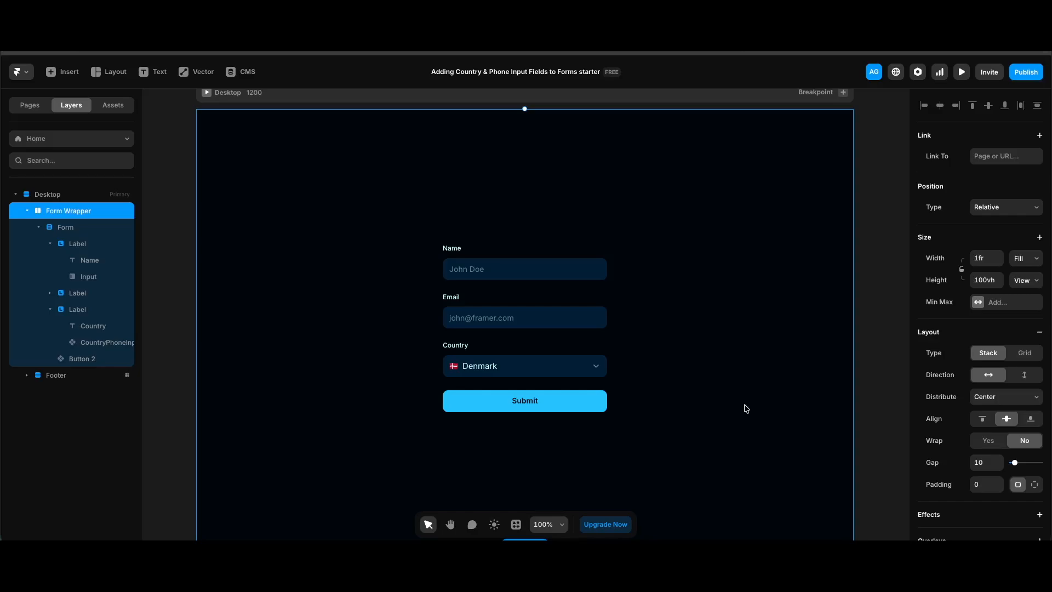
Step: Duplicate the Country label group in the form and change the copy's label text to "Phone"
scroll(747, 408, "right", 1)
left_click(560, 367, "super")
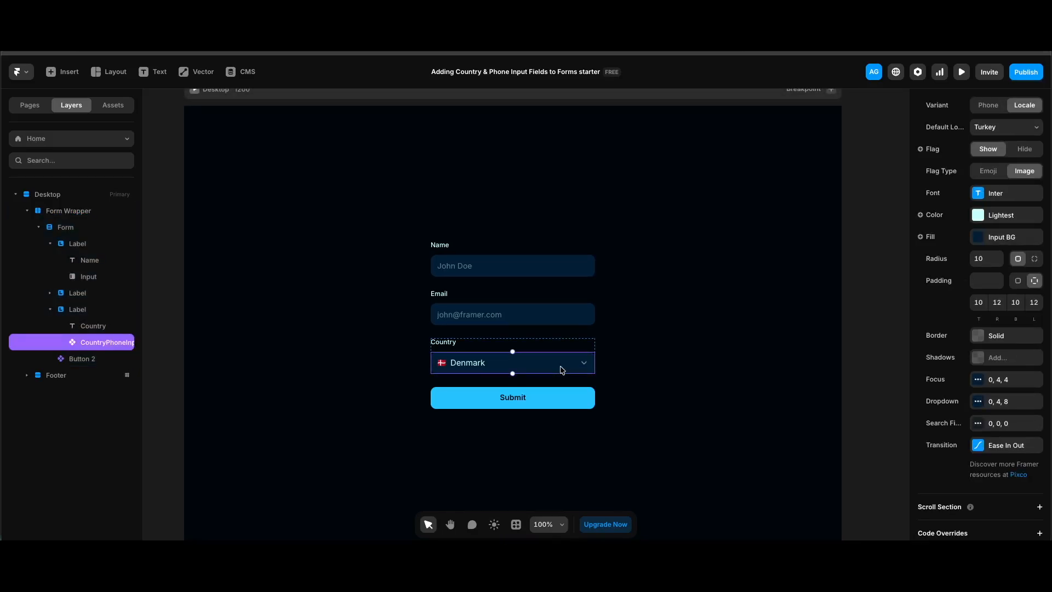
left_click(80, 313)
key("super+d")
left_click(93, 375)
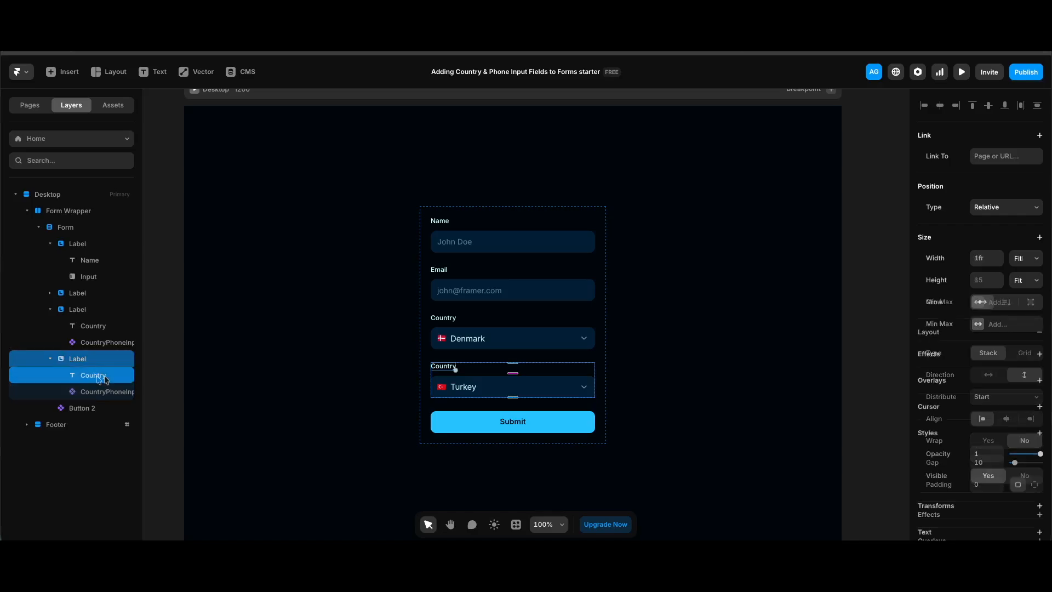
left_click(1011, 223)
type("Phone")
key("Return")
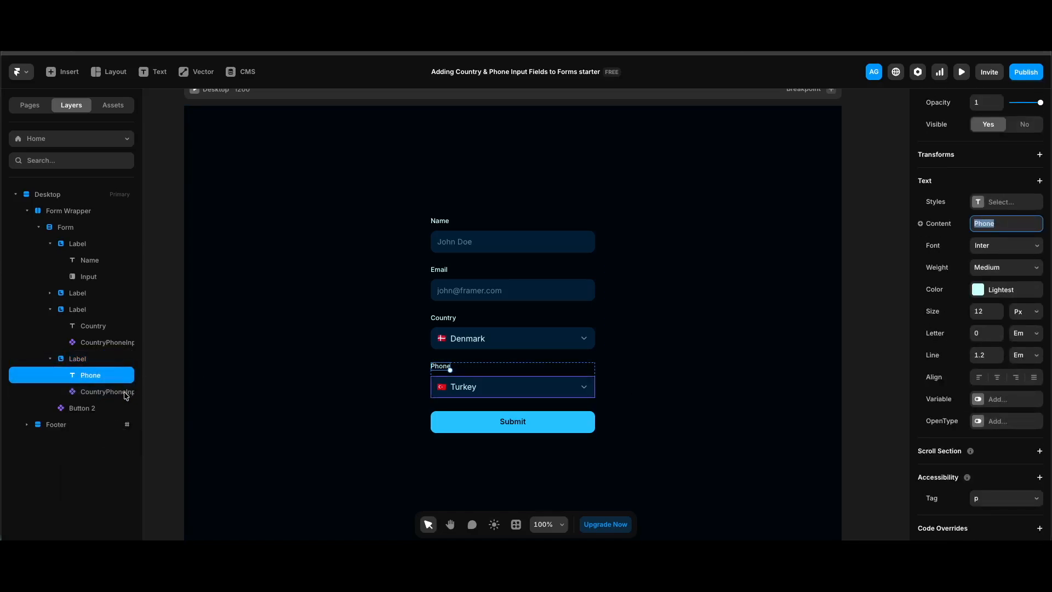
Step: Switch the input component under the Phone label to the Phone variant
left_click(107, 392)
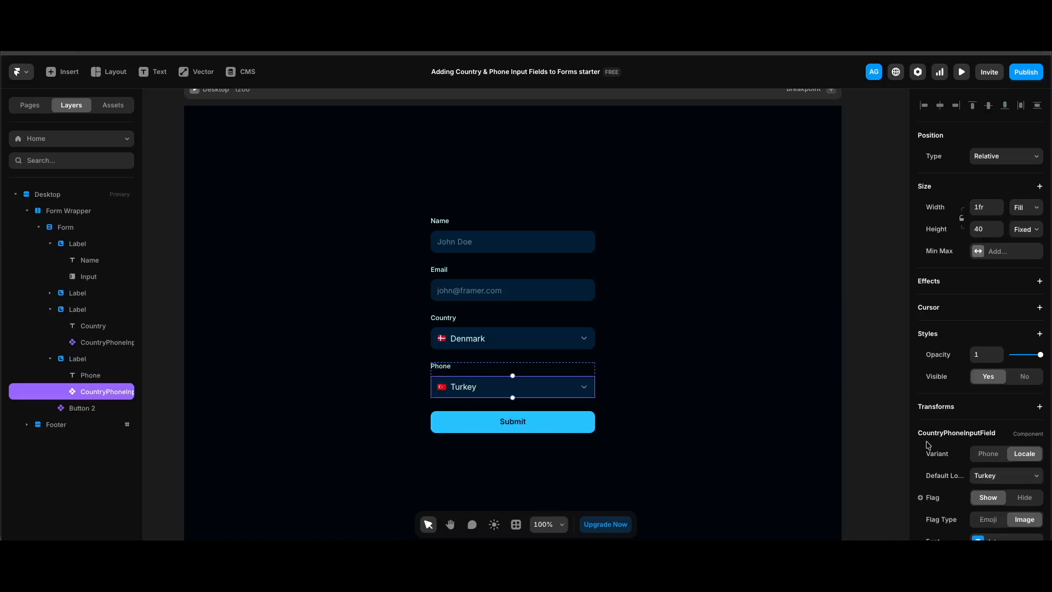
scroll(984, 308, "down", 3)
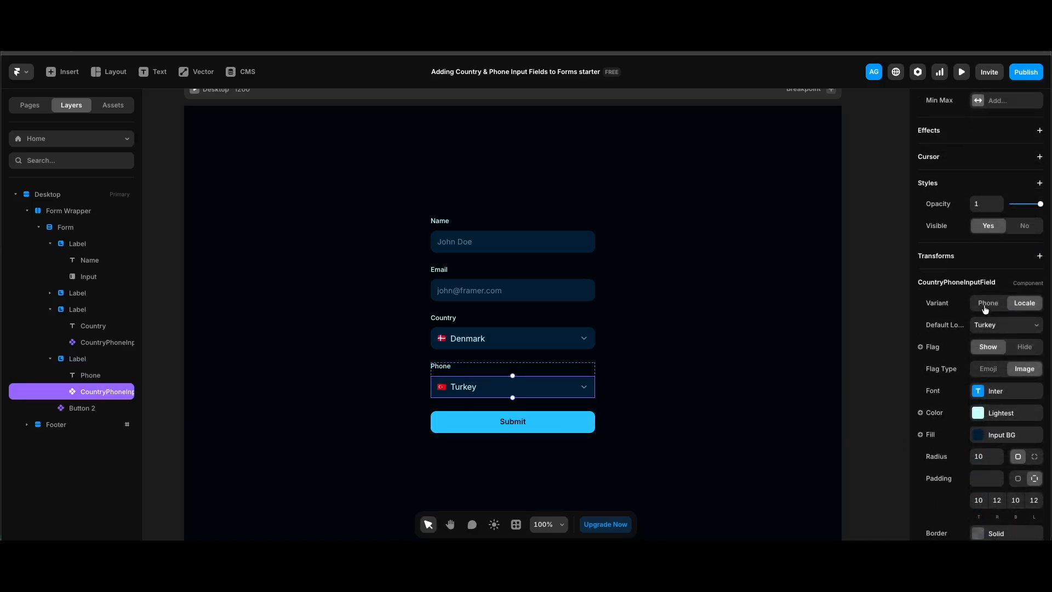
left_click(987, 303)
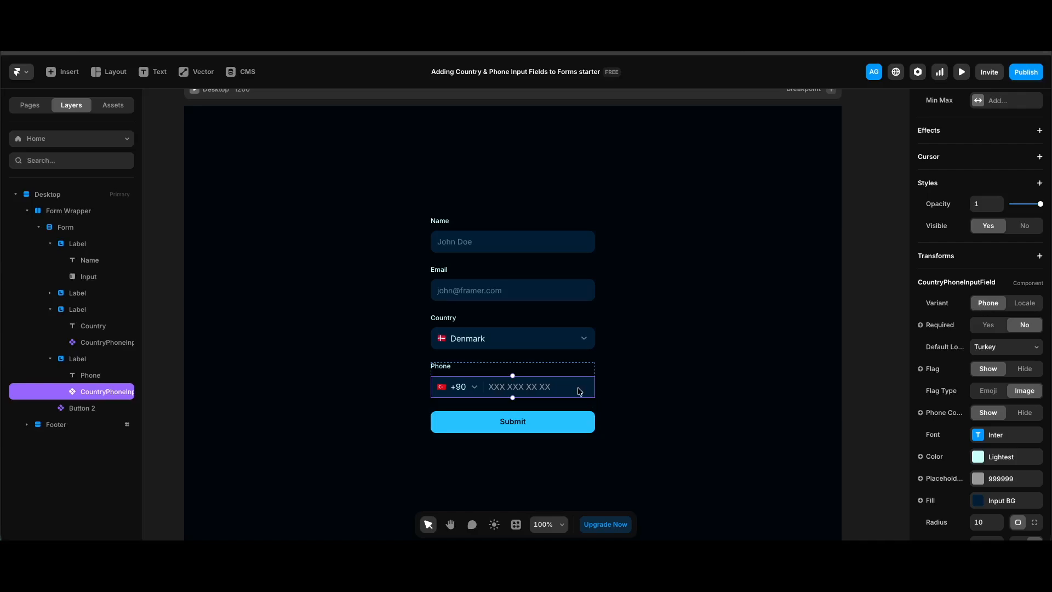
Step: Set the phone input's placeholder color to Lightest at 40% opacity
left_click(1011, 478)
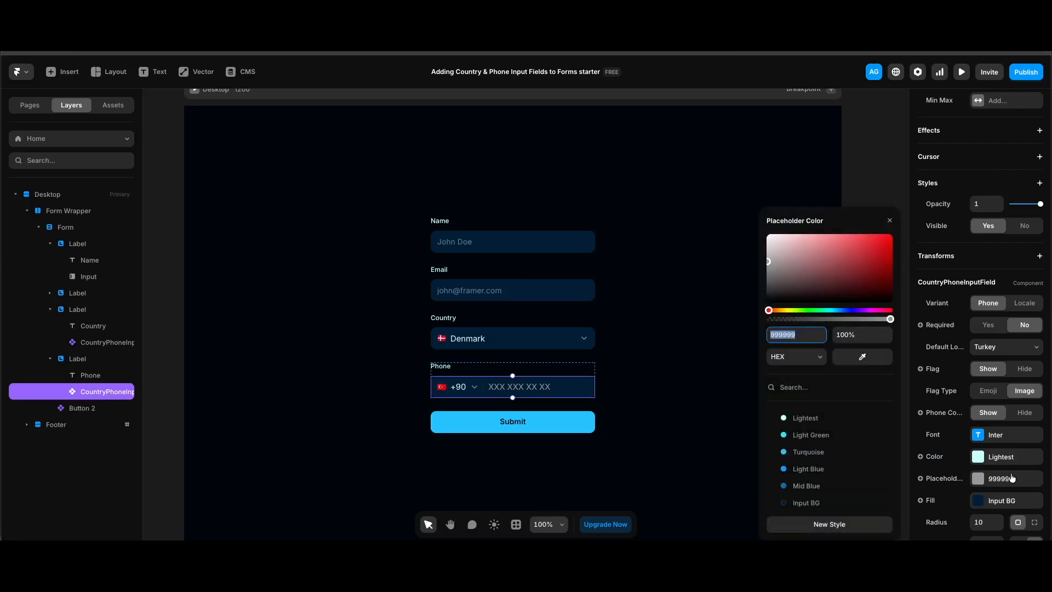
left_click(816, 420)
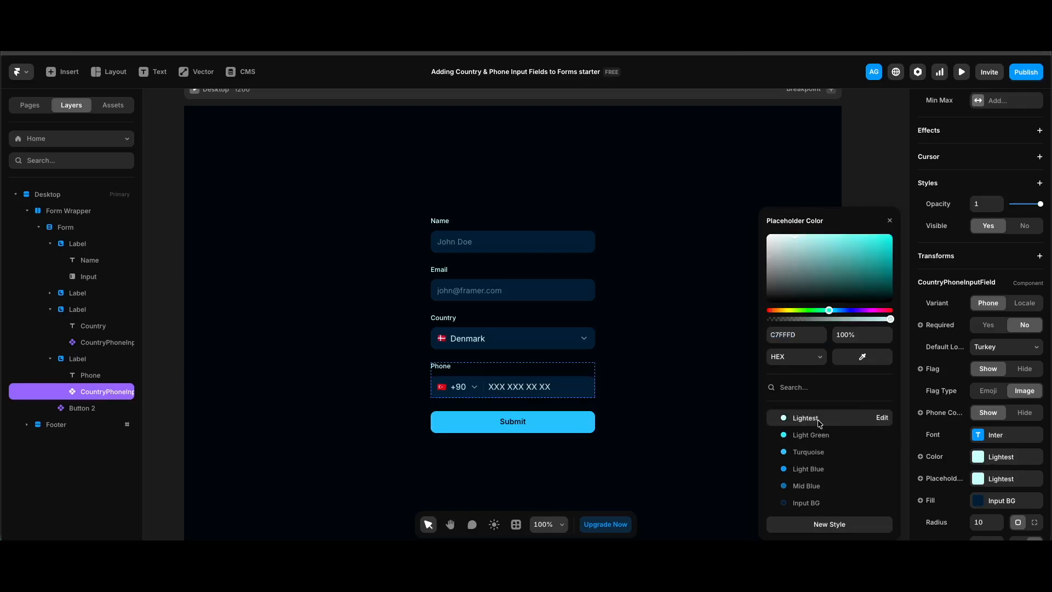
left_click(860, 333)
type("40")
key("Return")
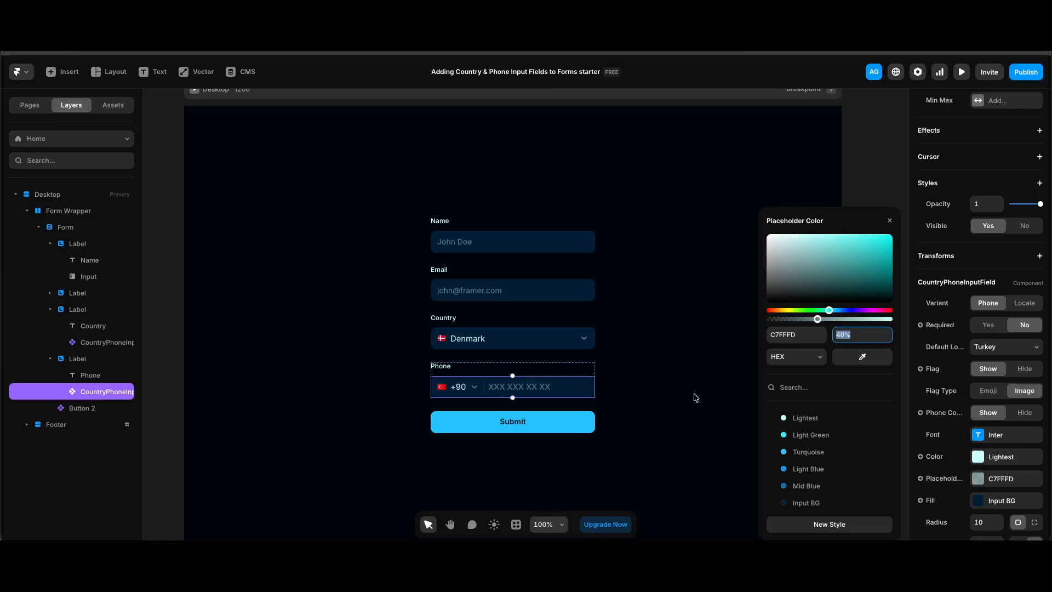
Step: Preview the page and check the Country field's dropdown by opening, browsing and closing its list
key("super+p")
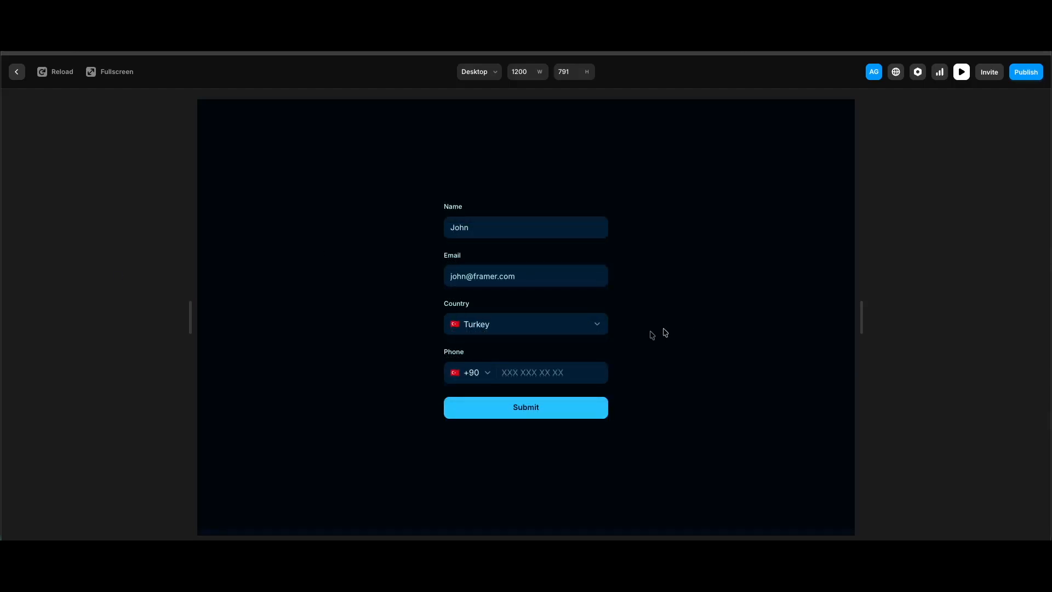
left_click(601, 331)
scroll(554, 401, "down", 6)
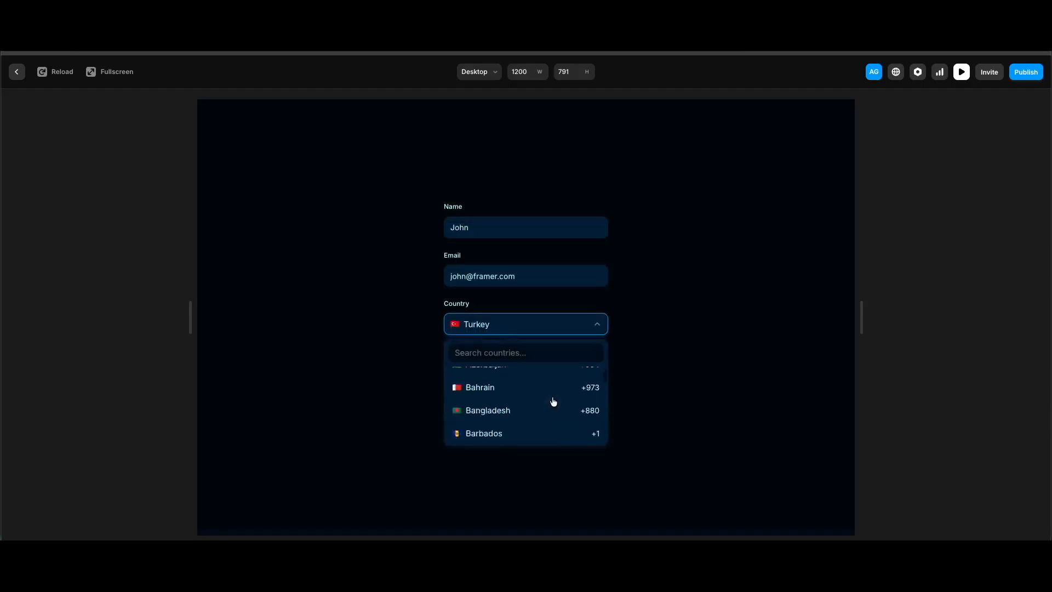
scroll(553, 401, "up", 6)
left_click(646, 321)
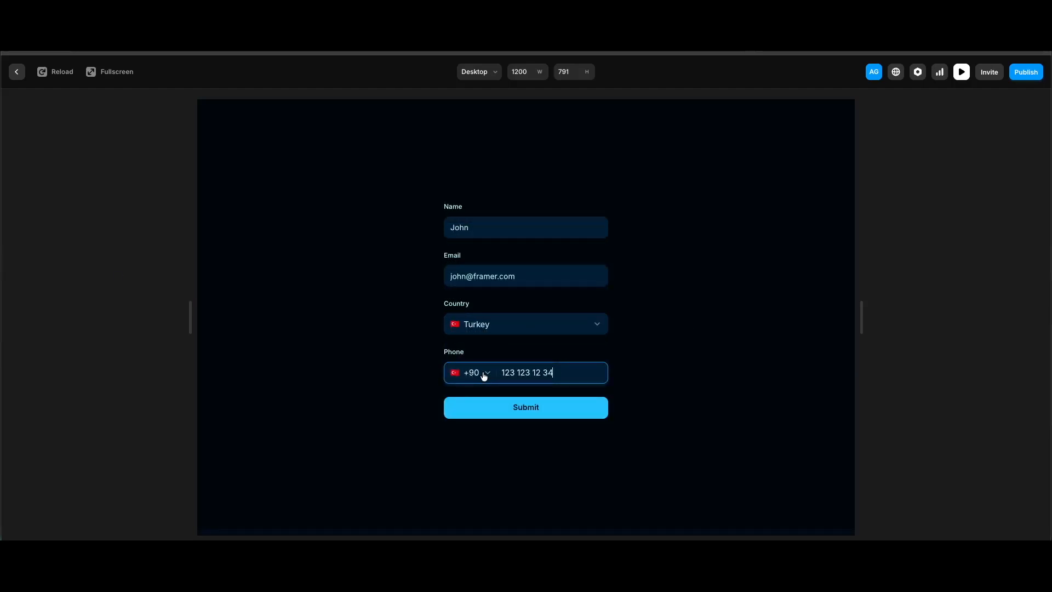
Step: Open the Phone field's country code dropdown in the preview, browse its list and close it
left_click(483, 372)
scroll(504, 465, "down", 3)
scroll(554, 474, "down", 5)
scroll(554, 465, "up", 1)
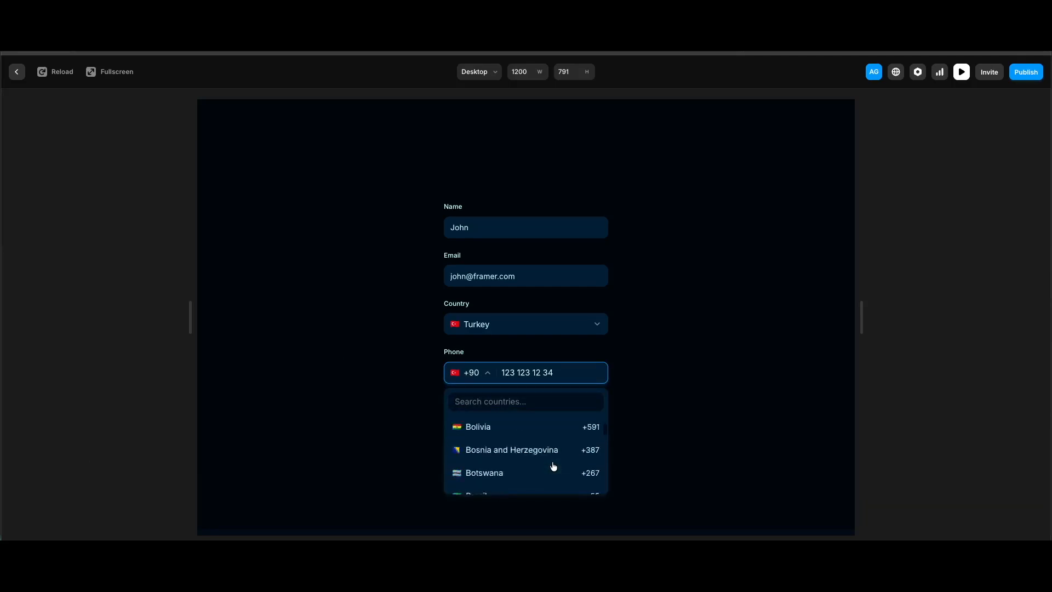
left_click(757, 366)
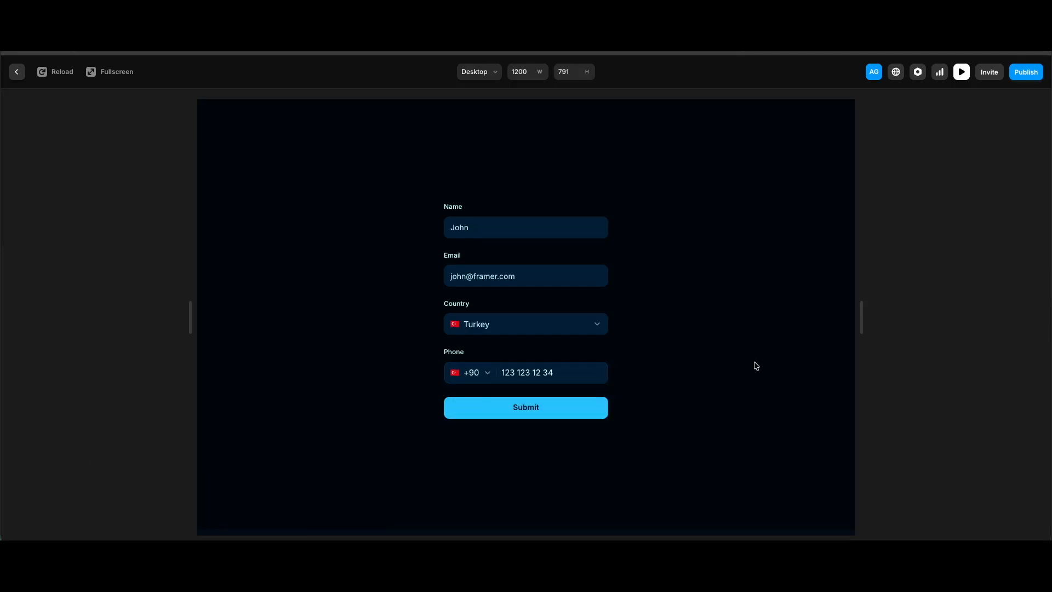